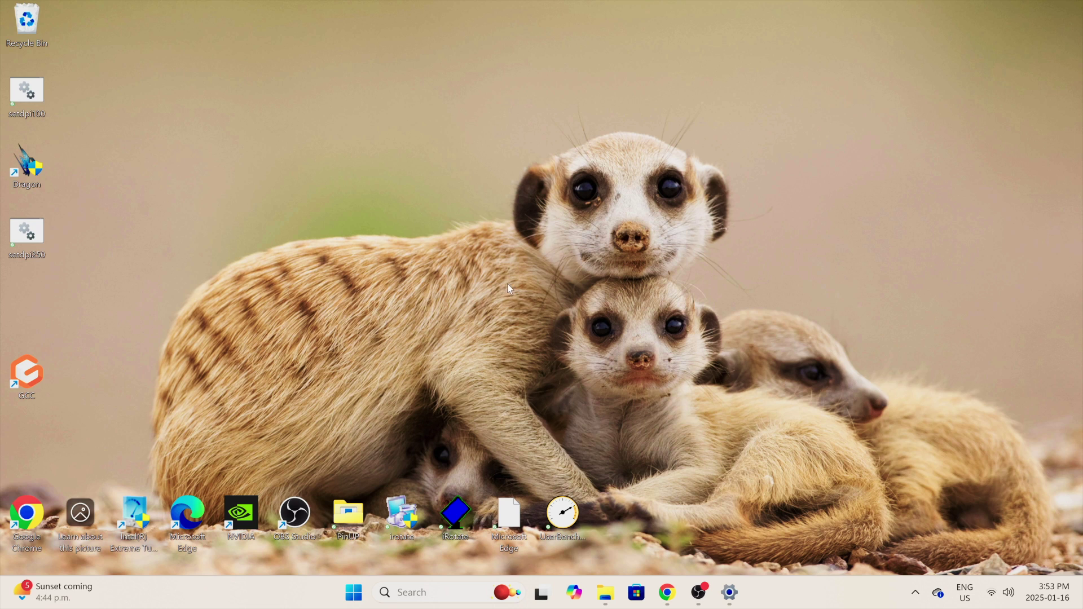
Download SetDpi.exe from the Assets of the SetDPI Version 1.0 release.
left_click(666, 592)
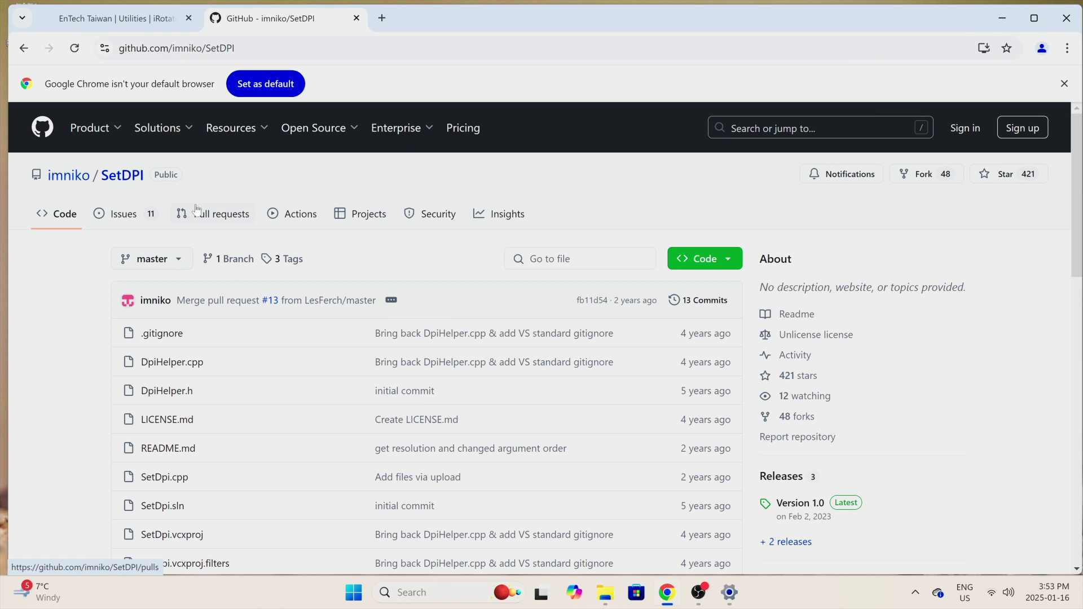
mouse_move(231, 128)
scroll(347, 269, "down", 4)
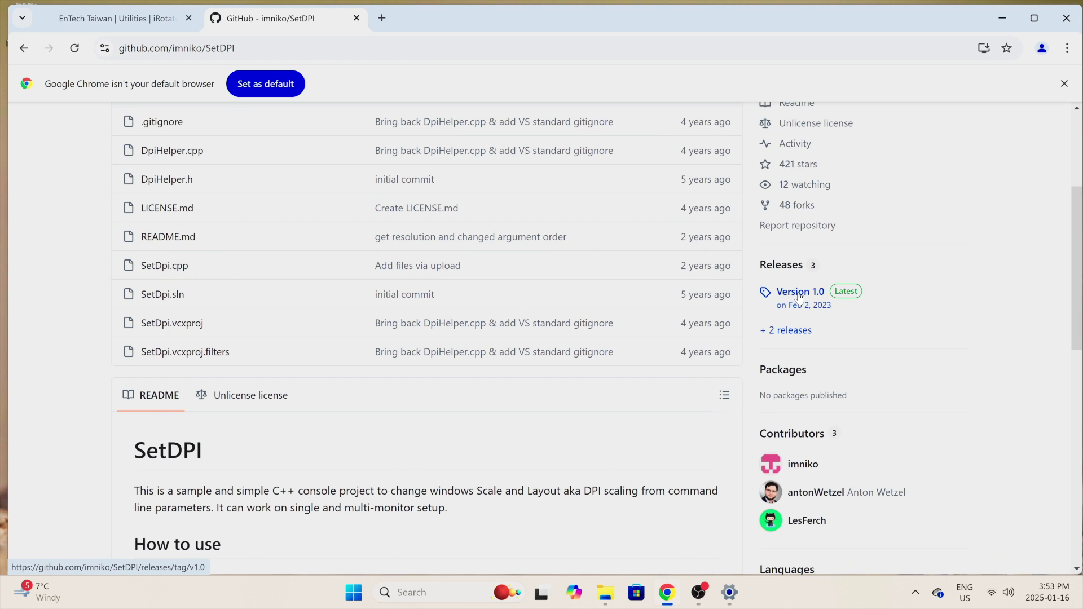
left_click(799, 293)
scroll(424, 377, "down", 5)
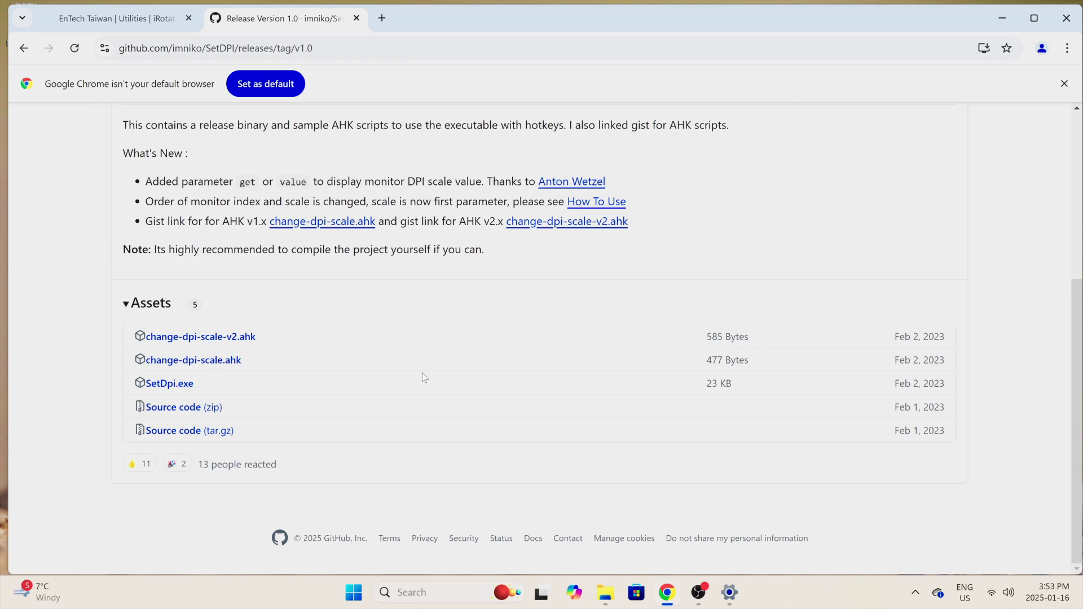
left_click(177, 387)
Download irotate.exe from the EnTech iRotate page and bring up File Explorer at This PC.
left_click(139, 20)
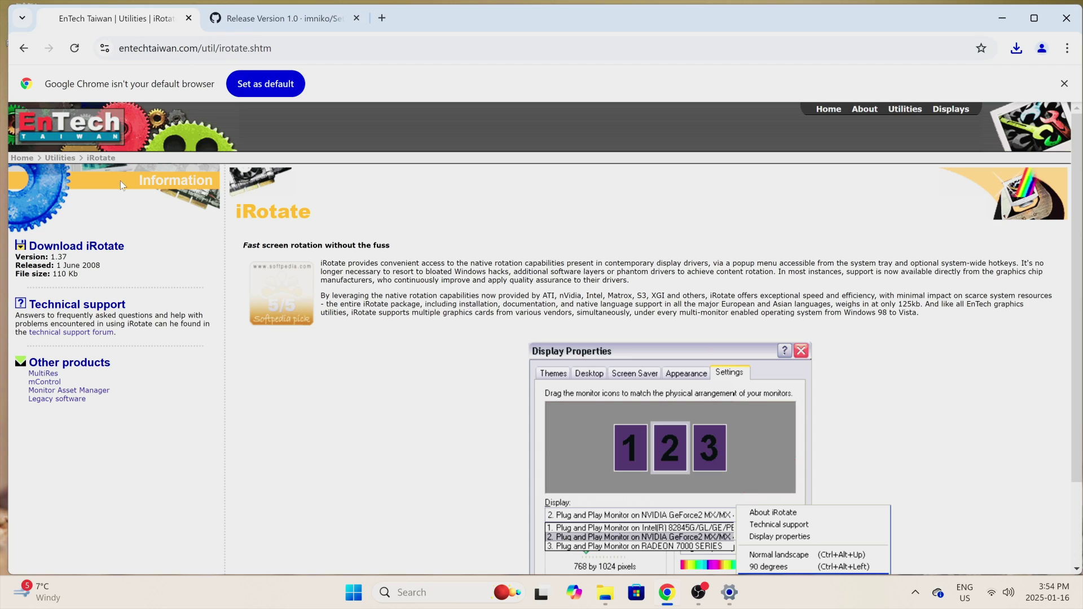
left_click(84, 248)
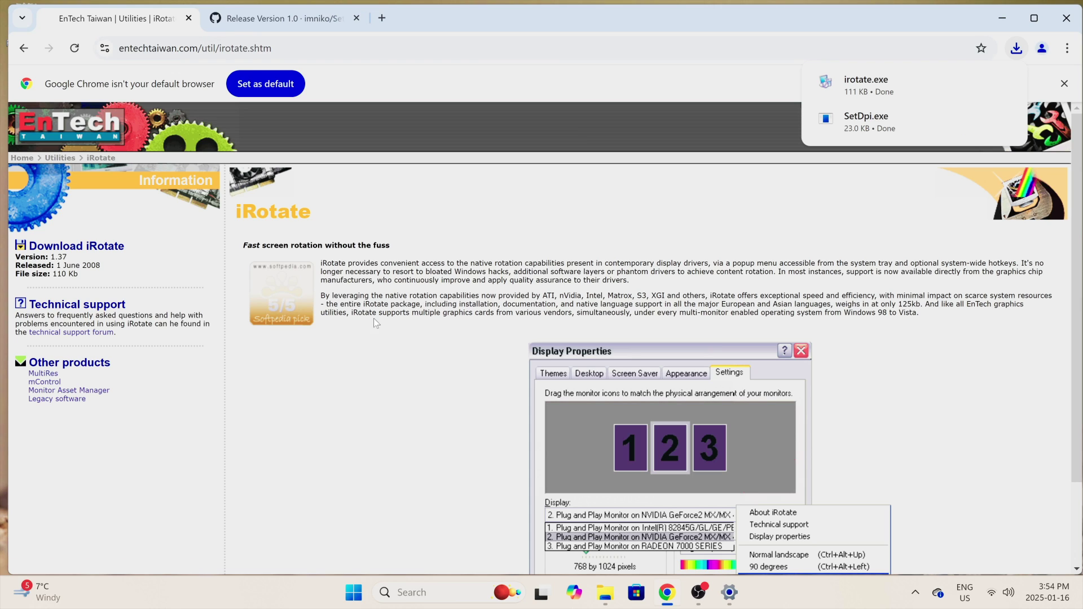
left_click(605, 592)
left_click(357, 274)
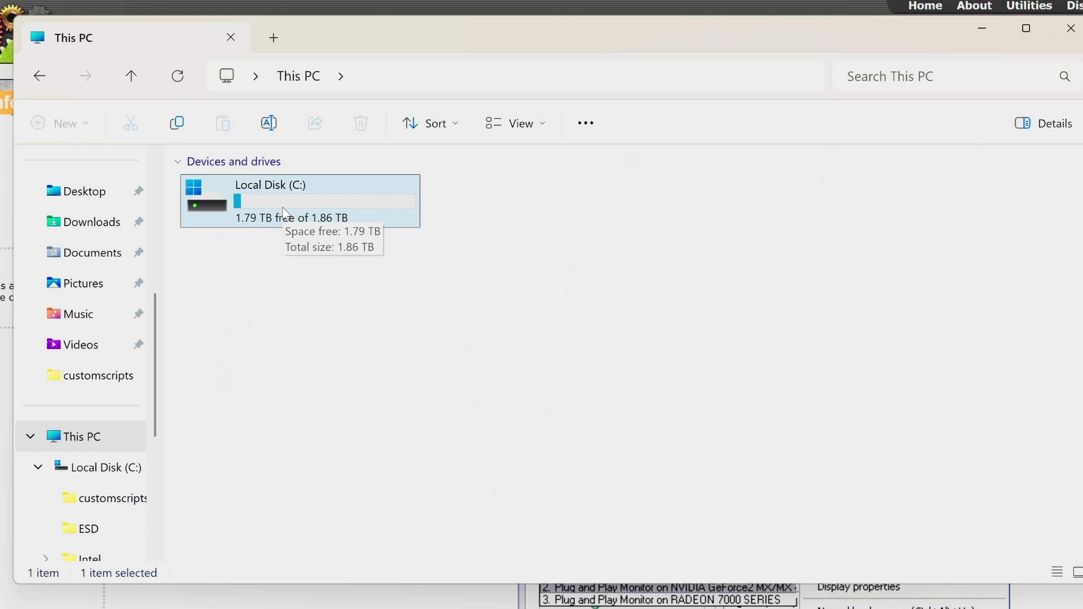
On Local Disk (C:), create then delete a stray New folder, and open customscripts.
double_click(282, 208)
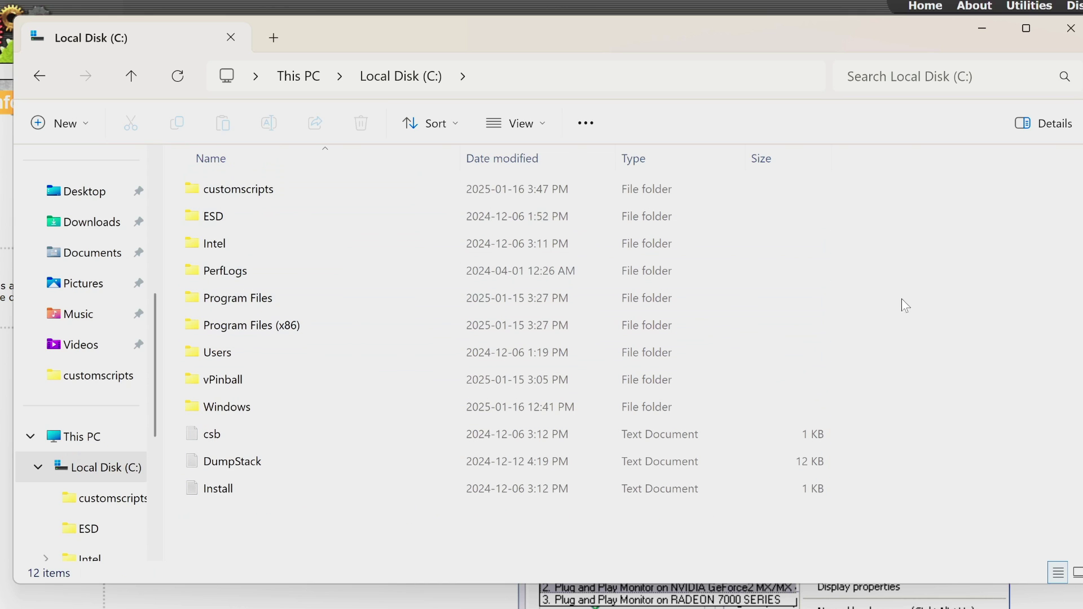
right_click(885, 308)
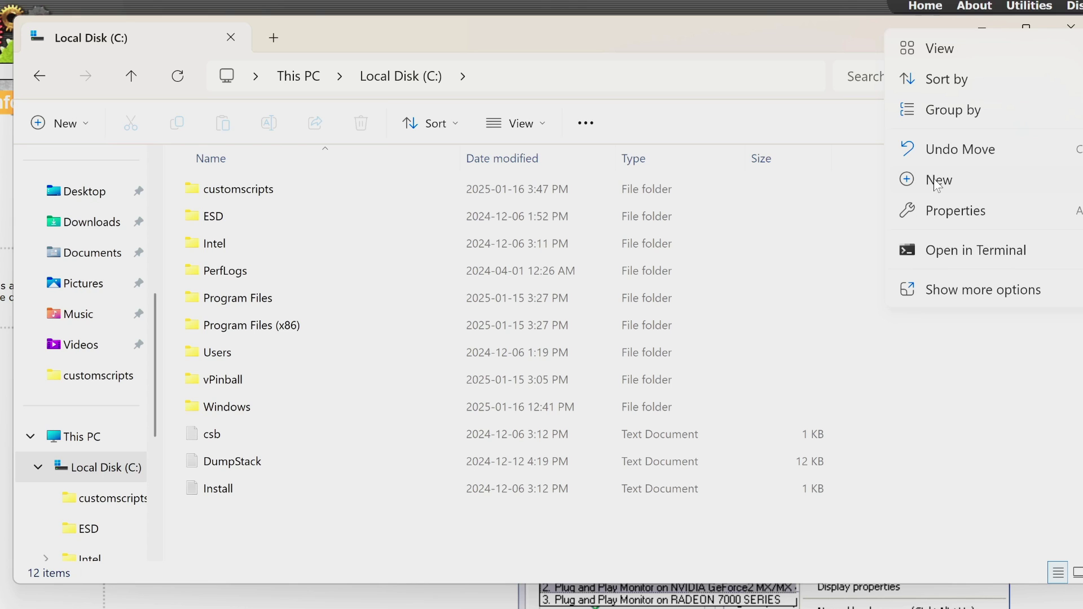
left_click(835, 180)
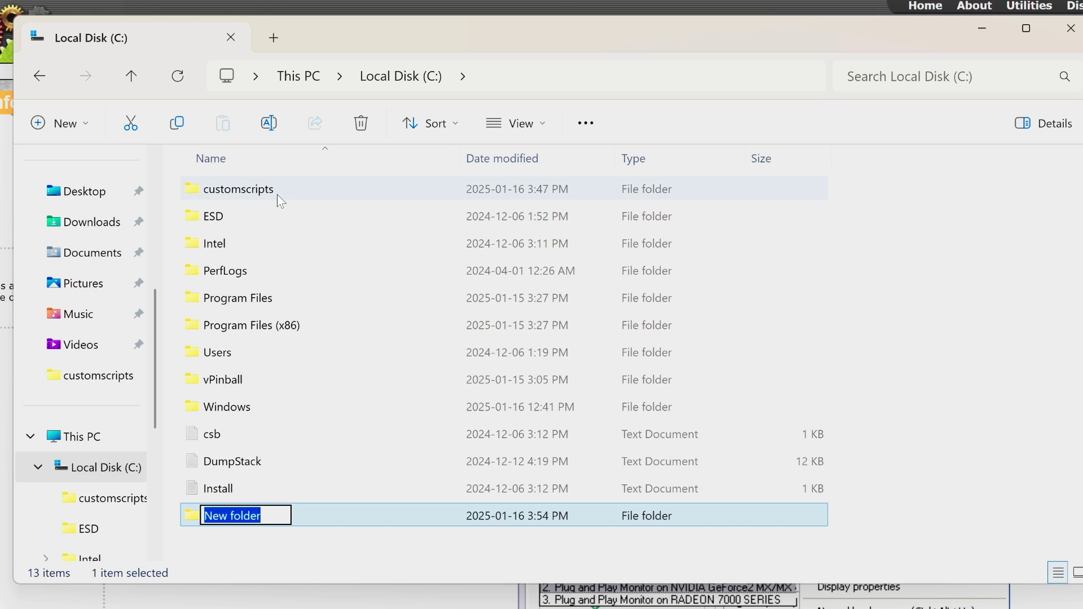
left_click(262, 549)
left_click(236, 518)
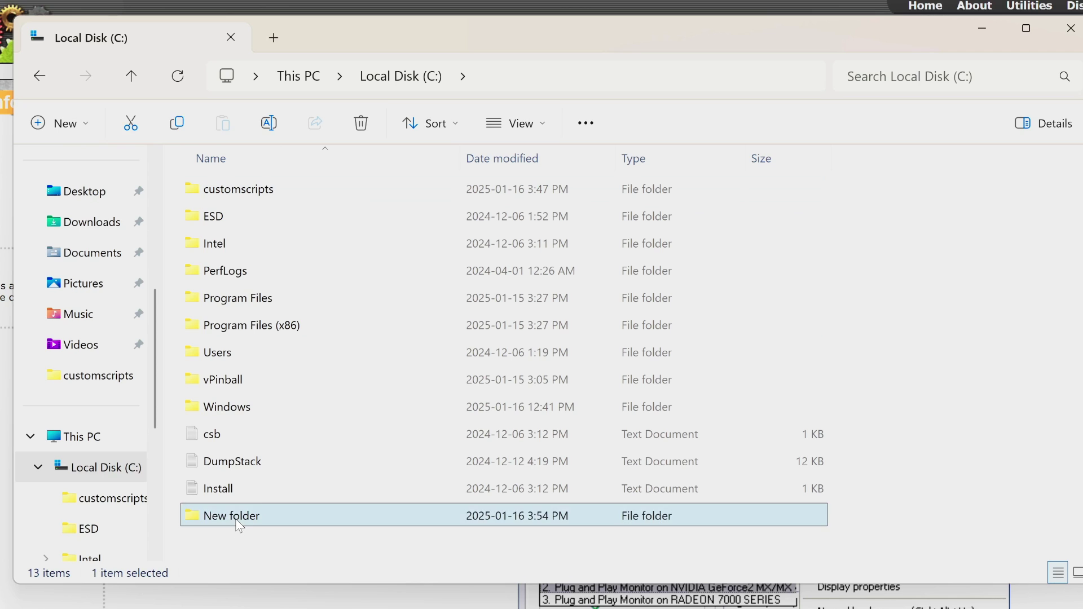
key("Delete")
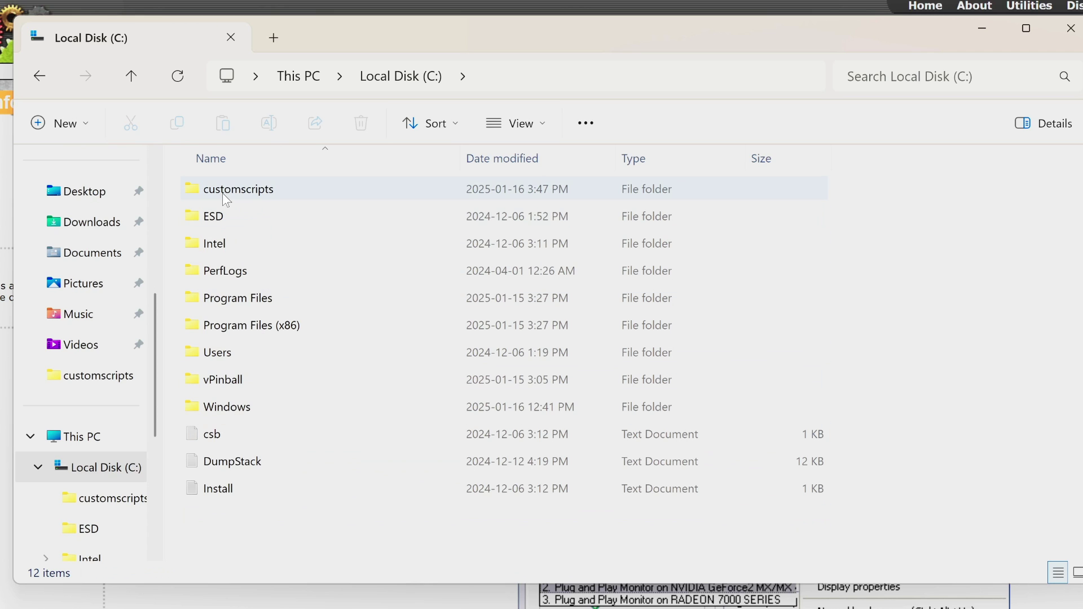
double_click(258, 195)
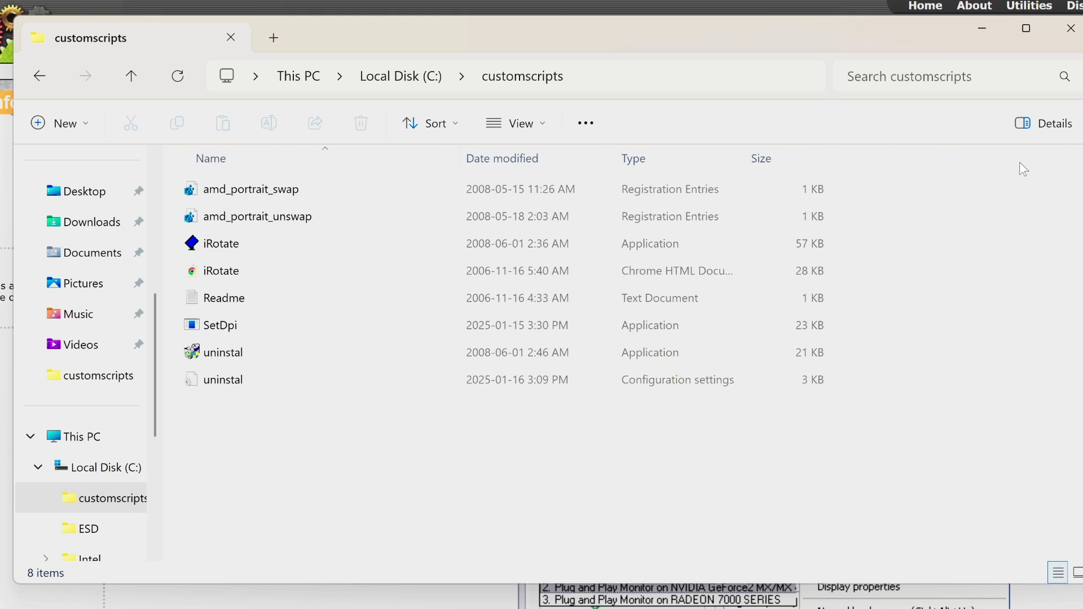
left_click(982, 28)
Show the downloaded irotate in the Downloads folder, placed beside the customscripts window.
left_click(1010, 49)
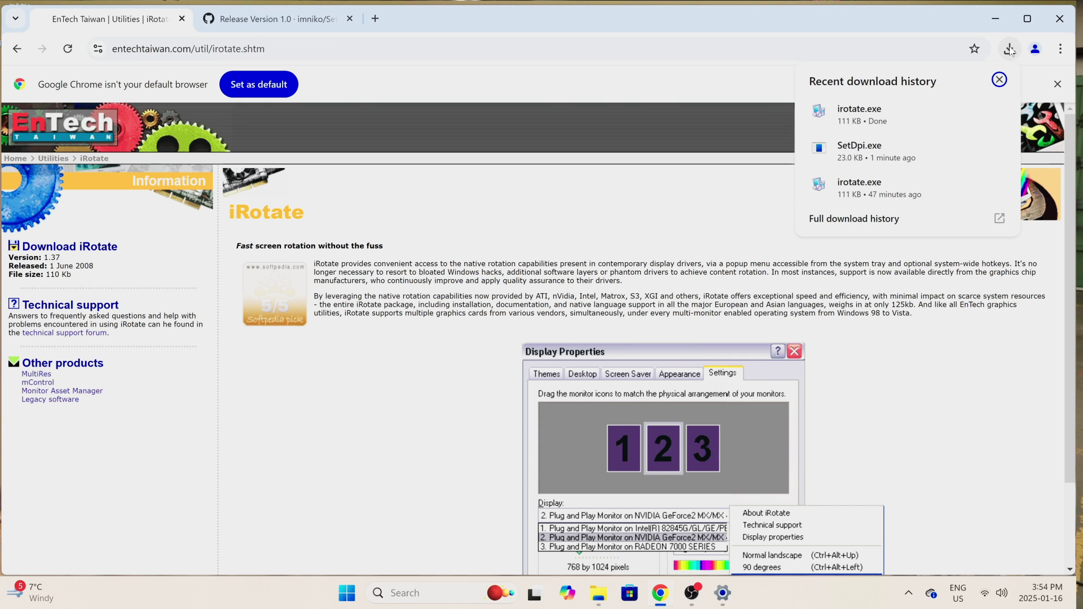
left_click(970, 110)
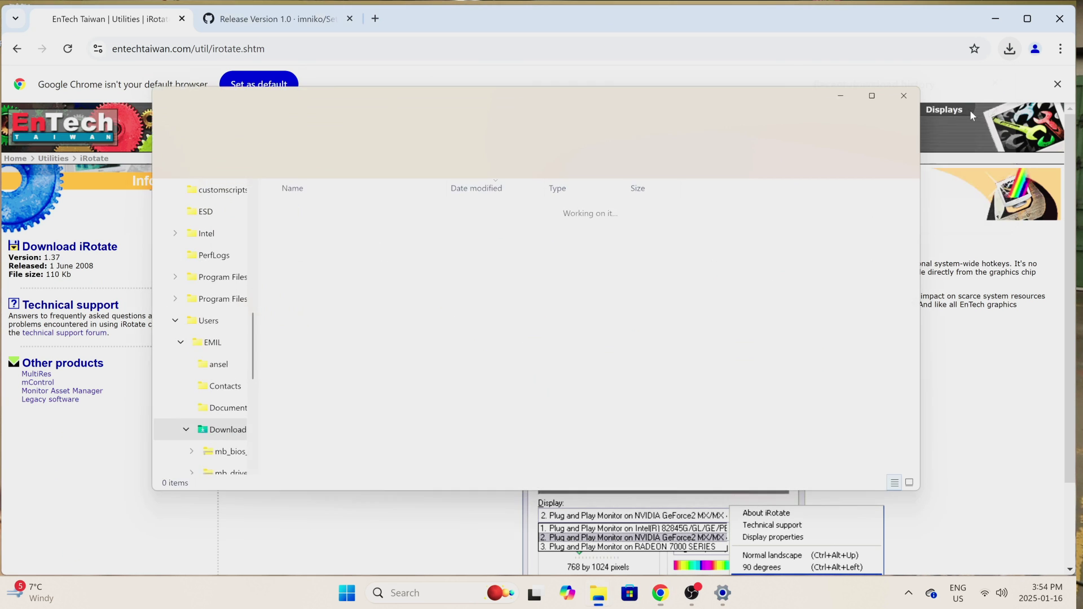
left_click_drag(557, 94, 713, 118)
mouse_move(598, 592)
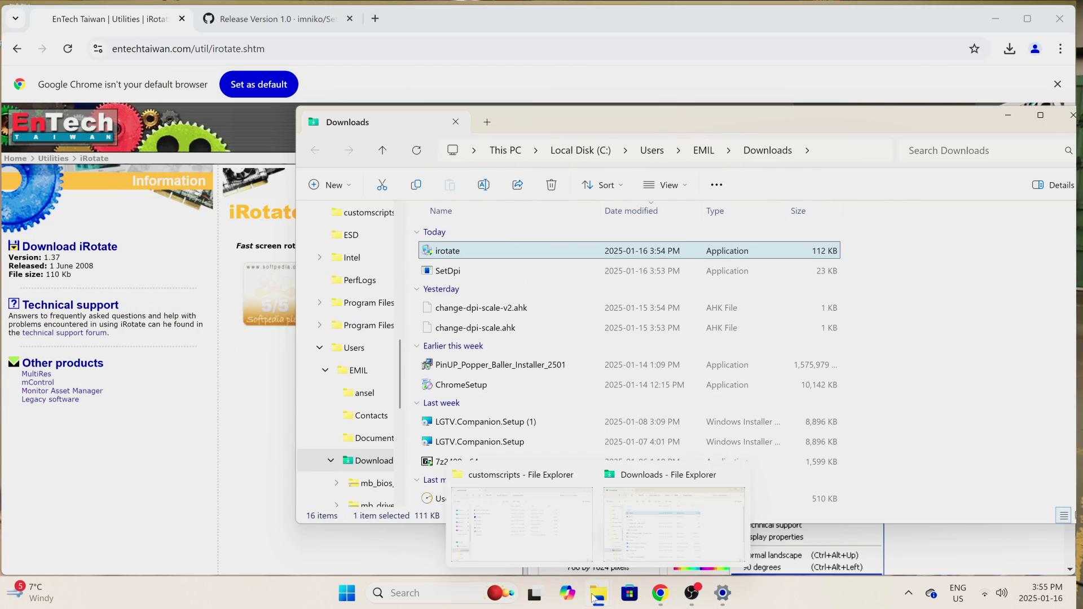
left_click(485, 553)
left_click(995, 19)
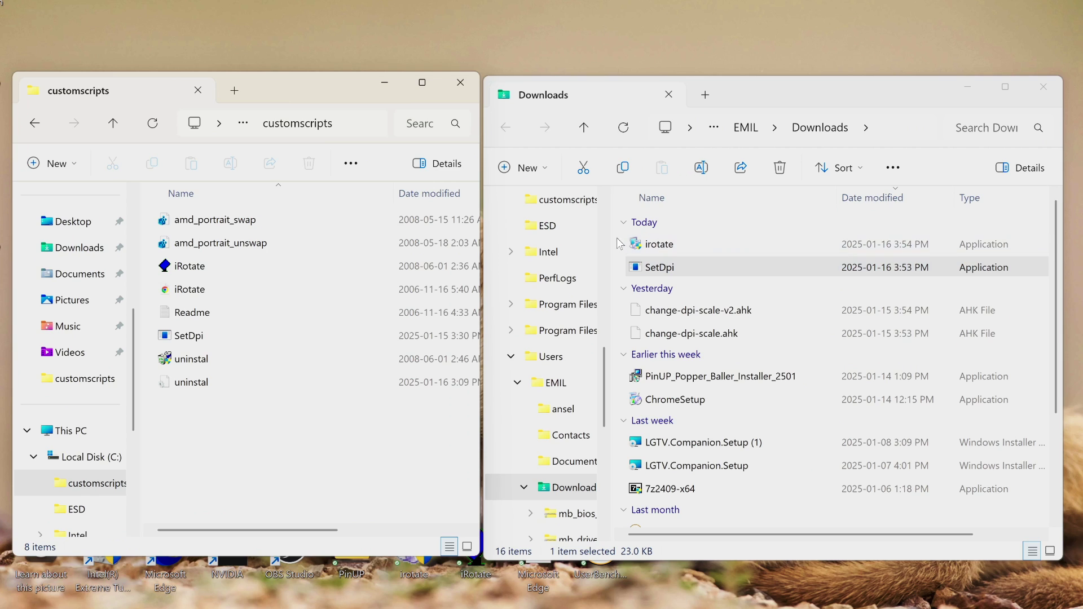
Select irotate and SetDpi in Downloads and copy them.
left_click_drag(620, 244, 657, 272)
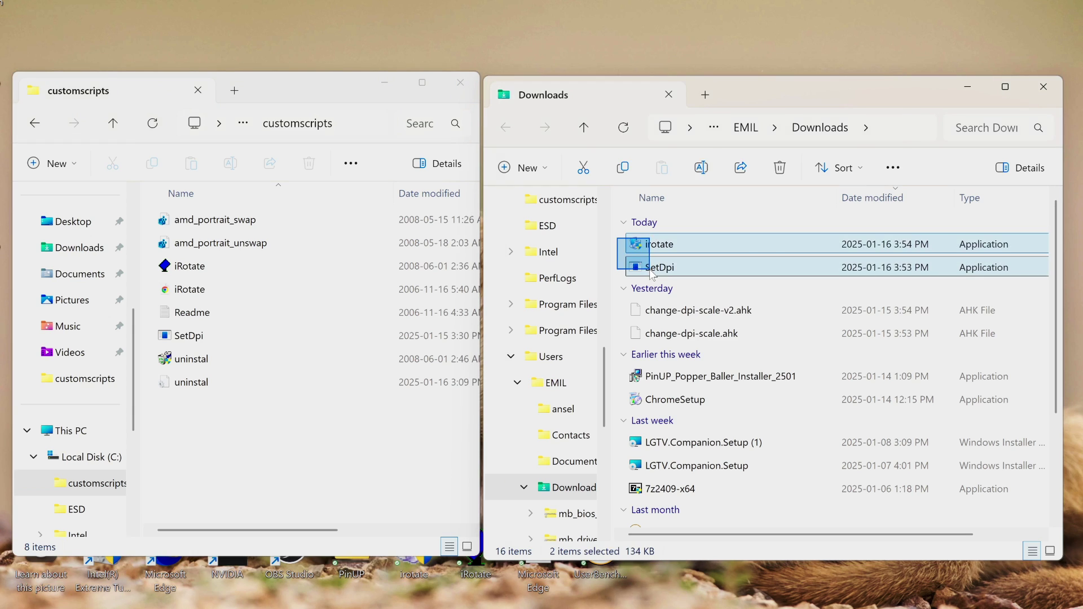
right_click(657, 272)
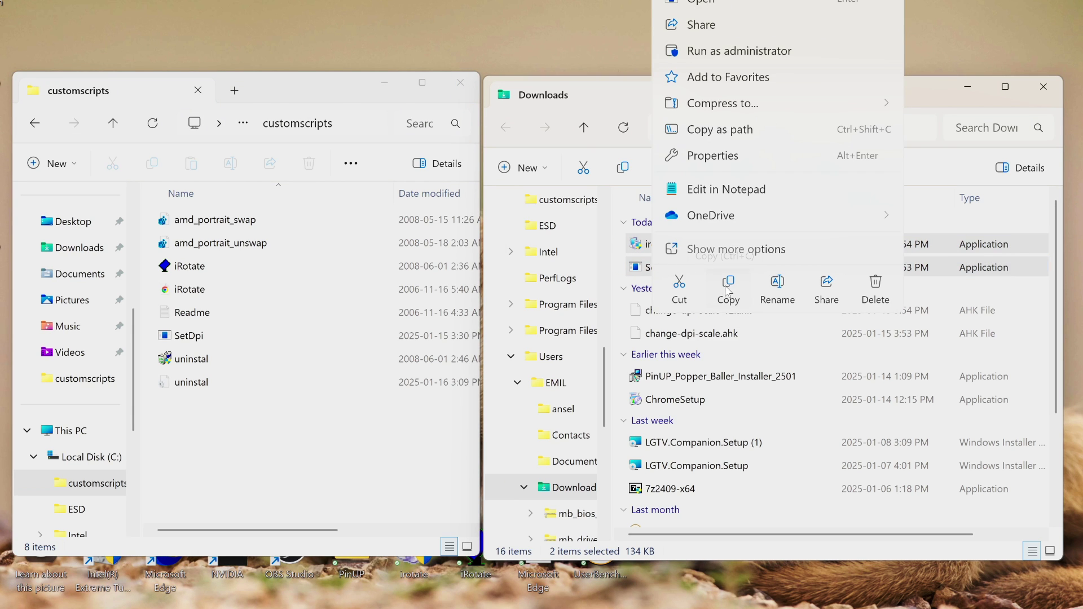
right_click(313, 431)
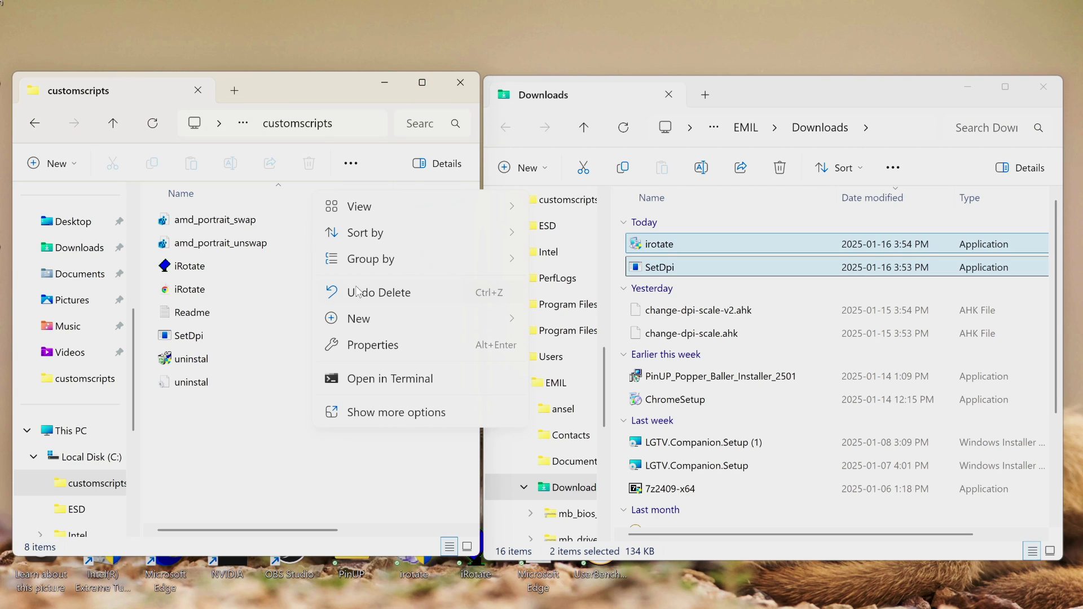
left_click(245, 424)
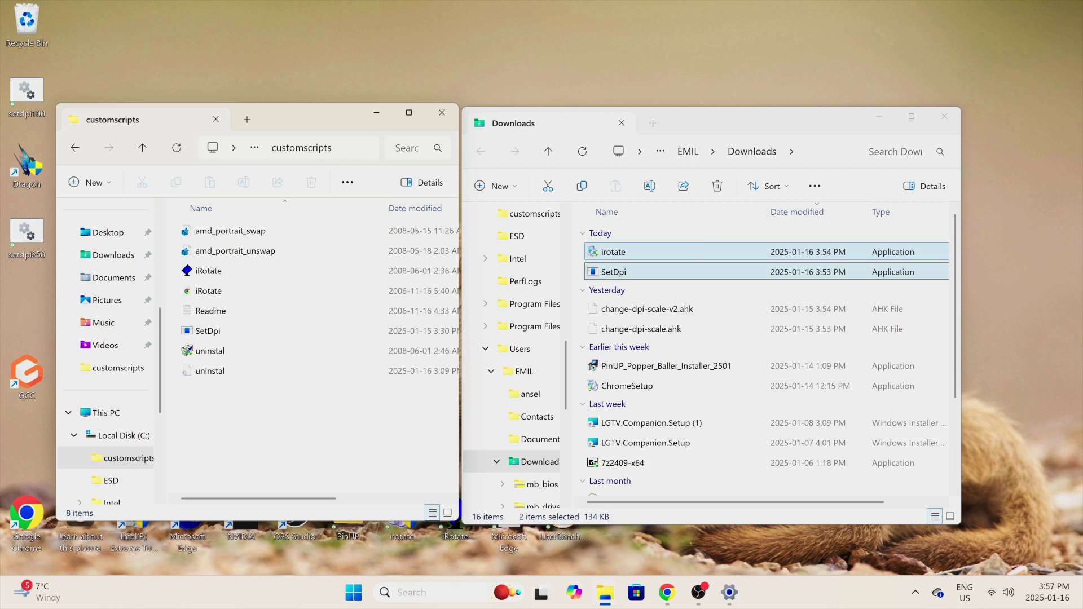
left_click(420, 608)
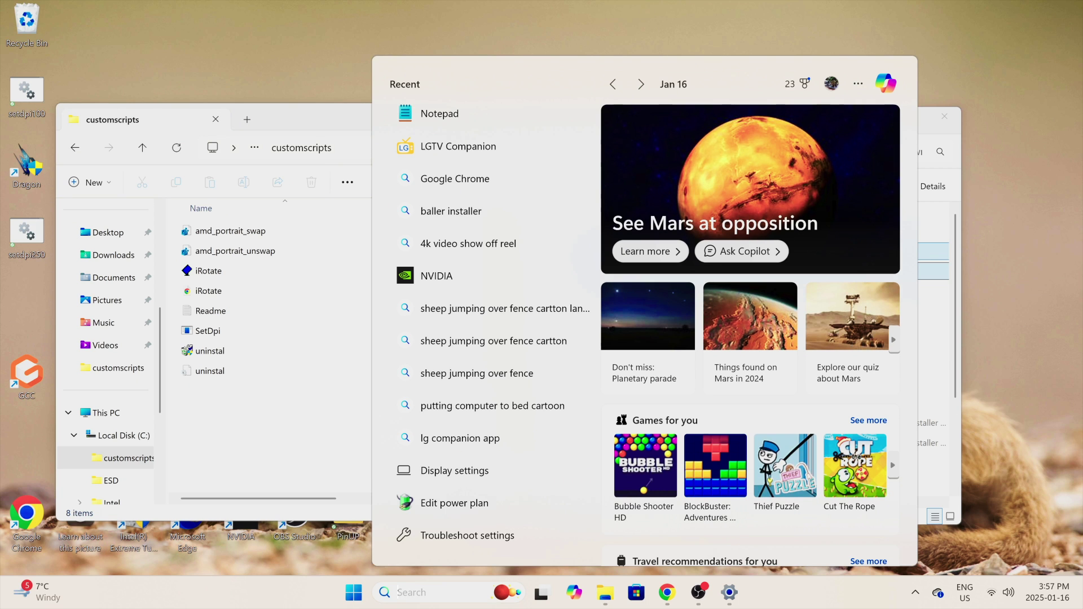
type("n")
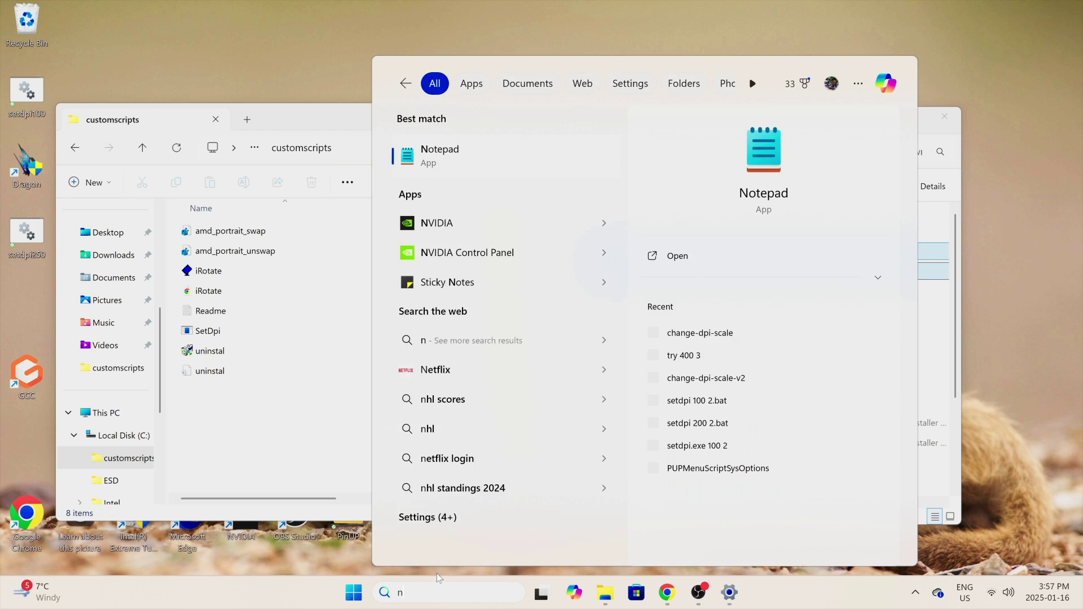
left_click(426, 157)
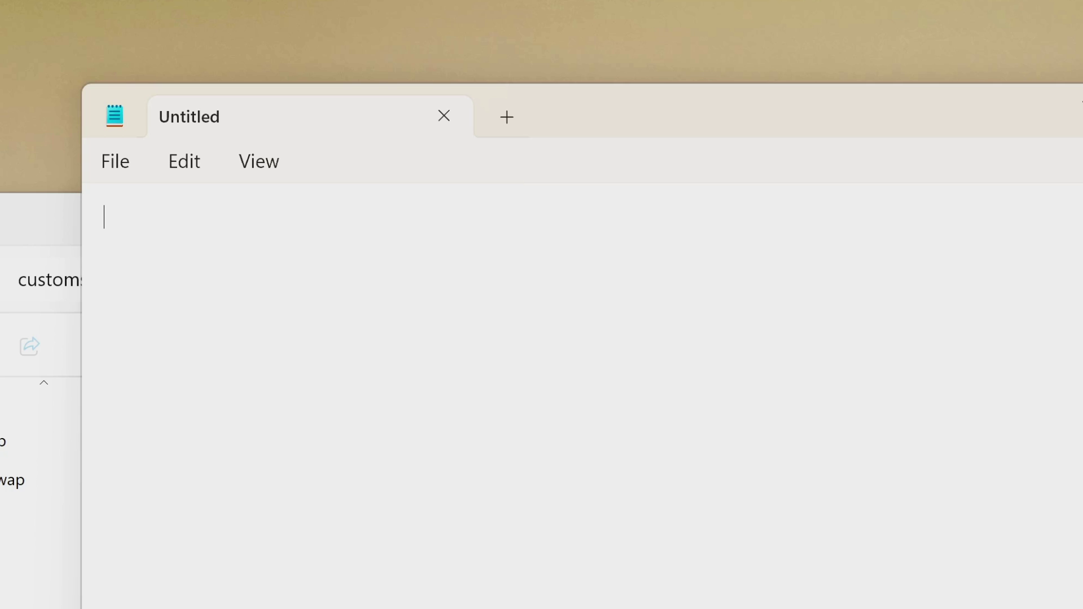
right_click(142, 249)
left_click(226, 446)
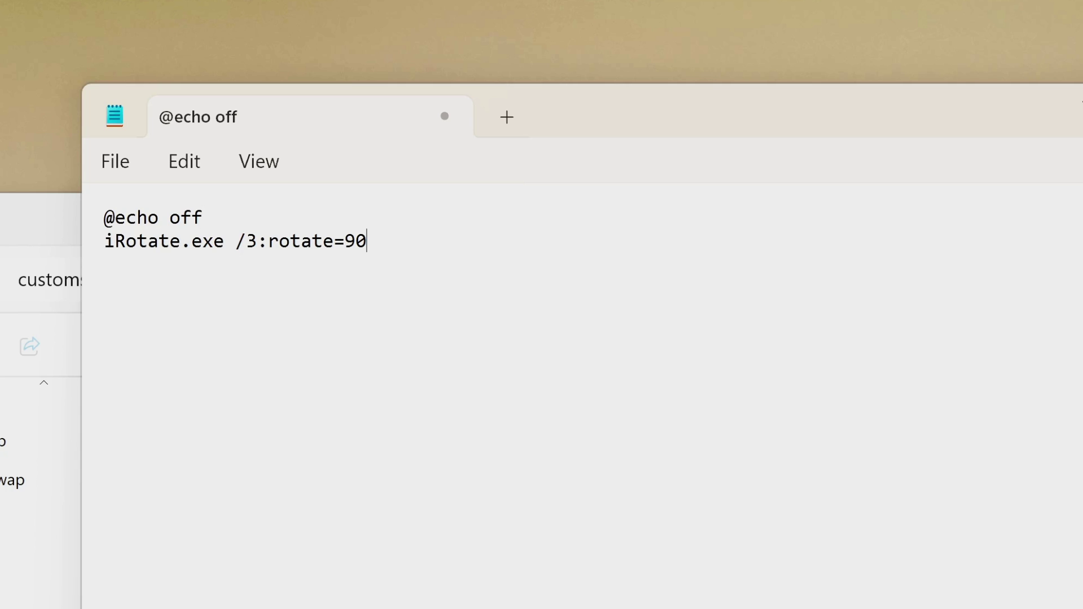
Name the script 'irotate at startup 90.bat' in customscripts with Save as type All files.
left_click(125, 169)
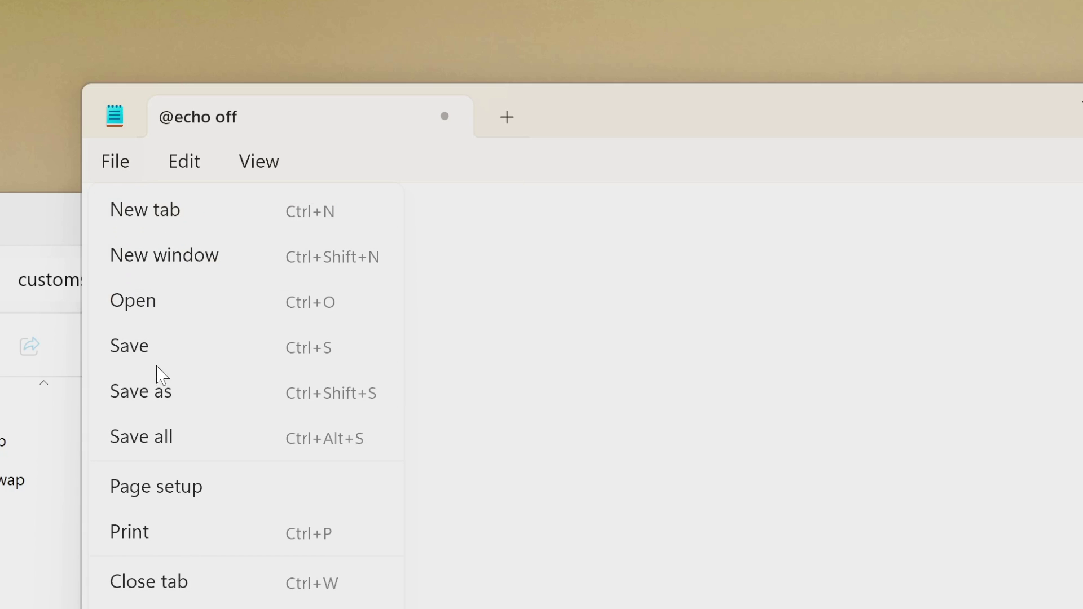
left_click(152, 393)
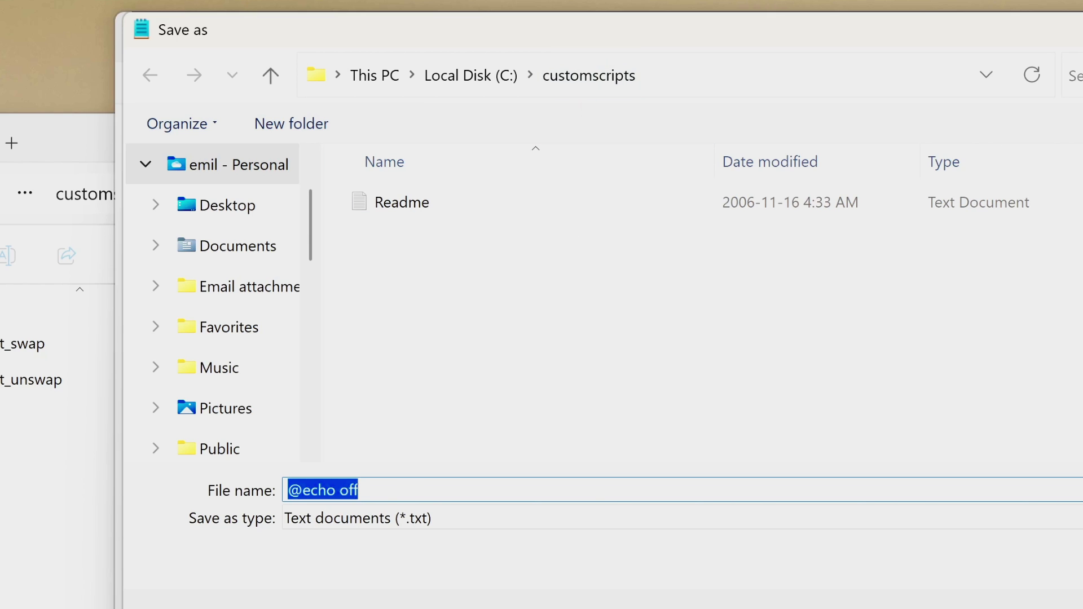
key("End")
key("ctrl+a")
type("irot")
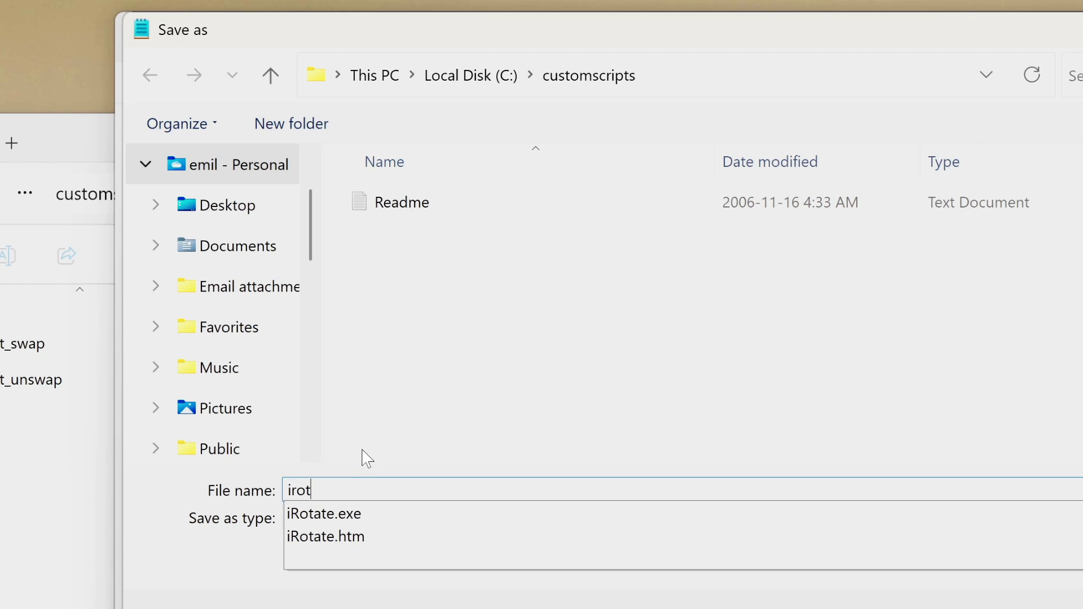
type("ate ")
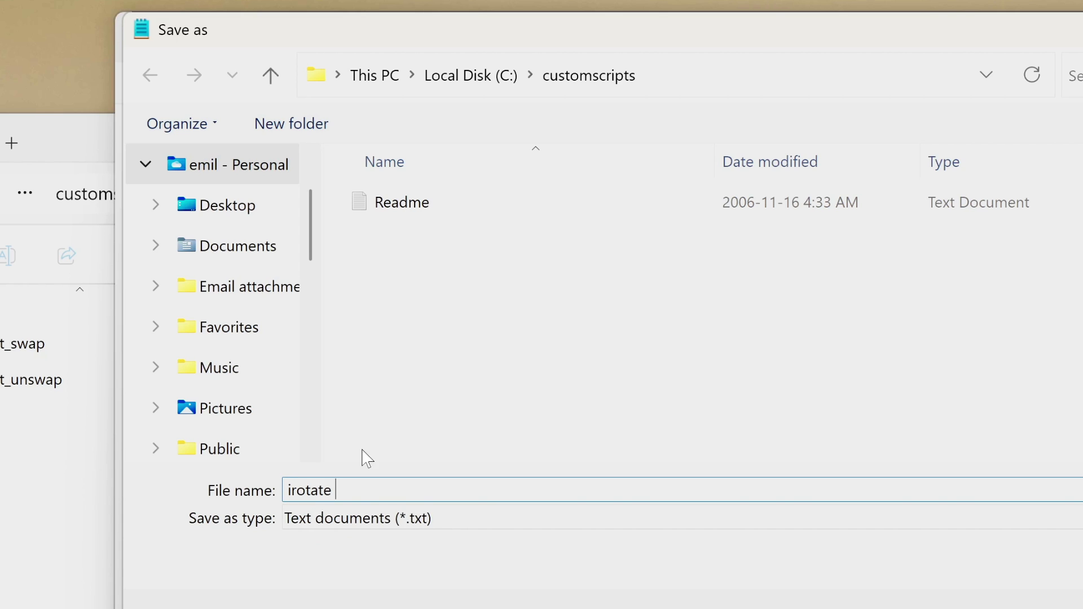
type("at startup 90")
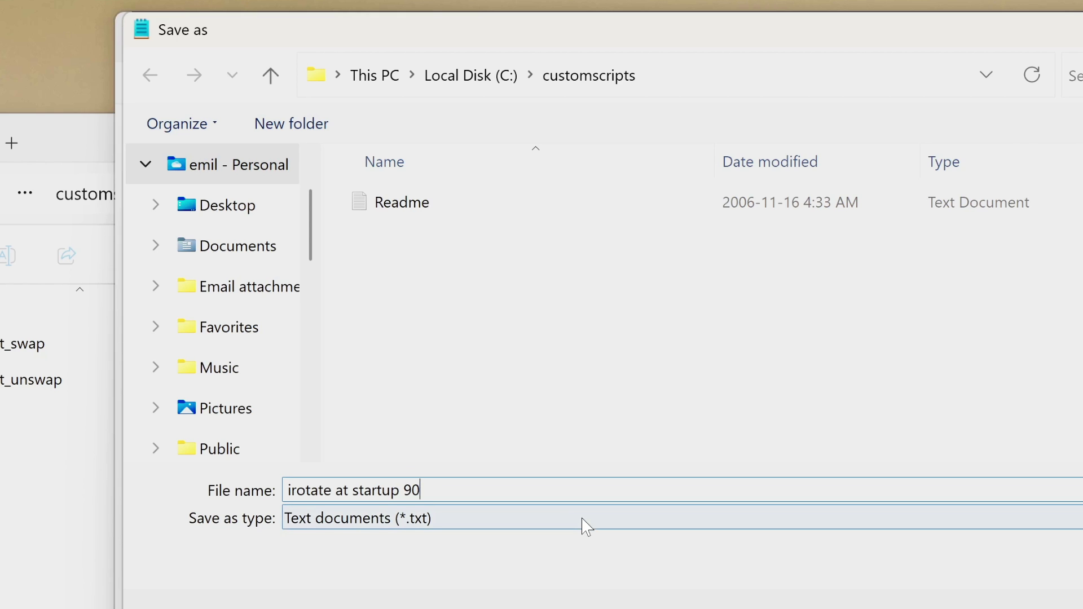
type(".bat")
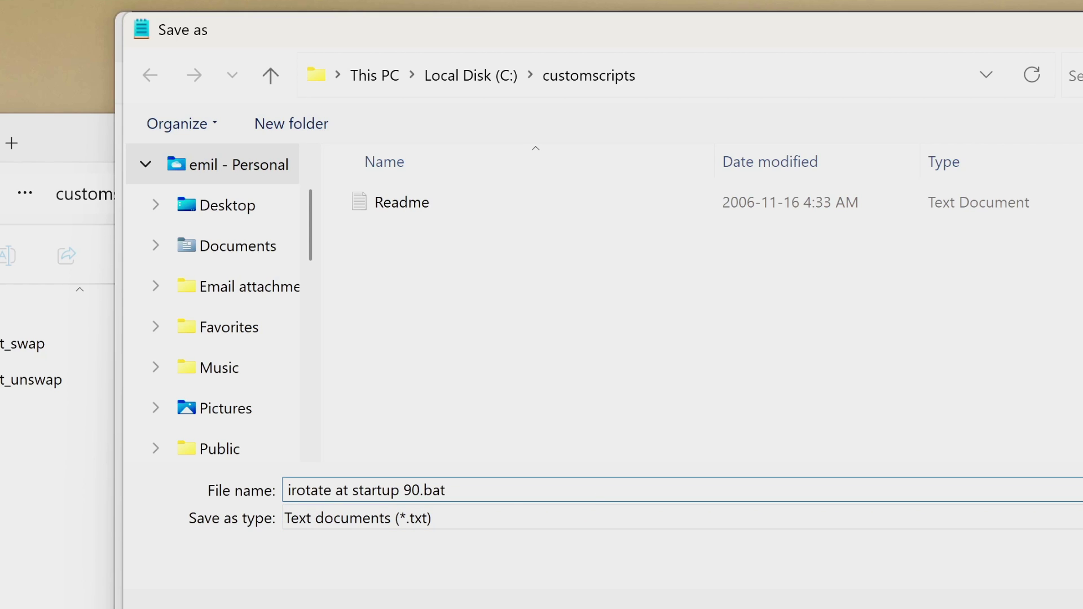
left_click(462, 520)
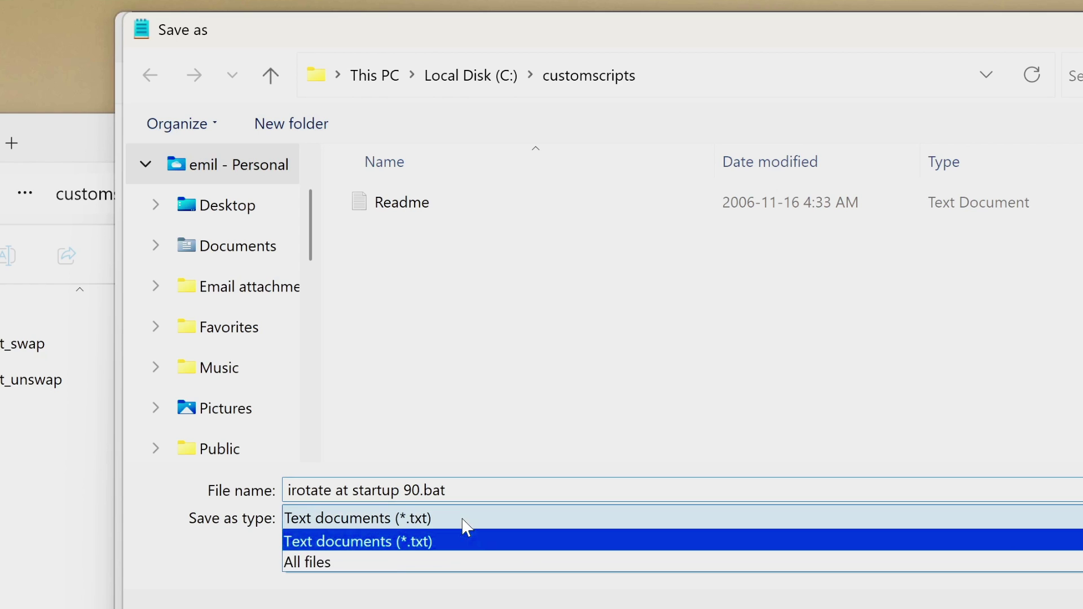
left_click(440, 569)
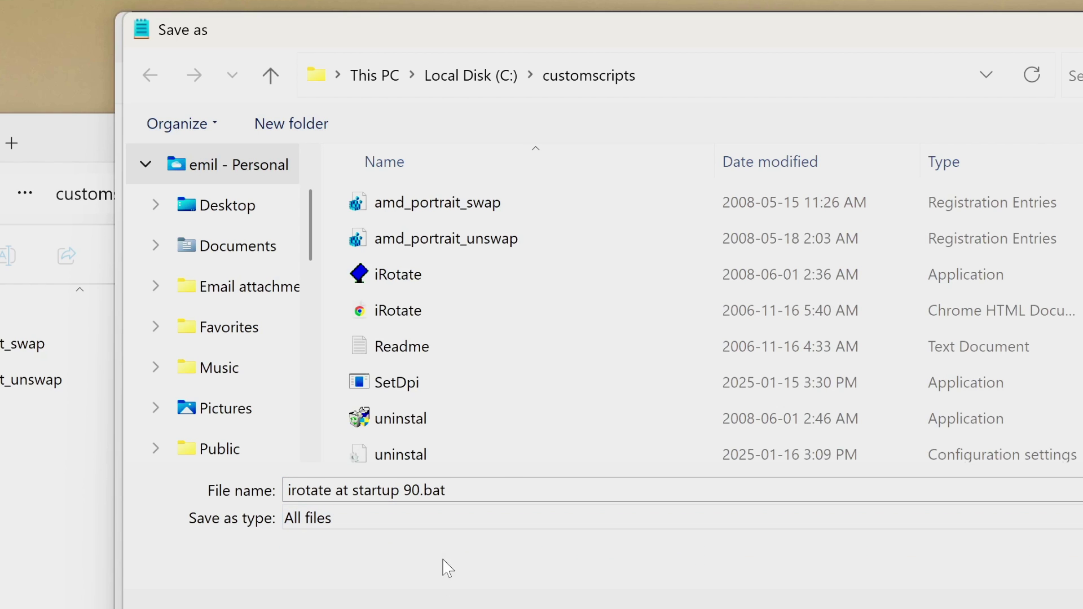
Save the batch file, close Notepad, and reopen it in Notepad to verify its two lines.
left_click(1082, 553)
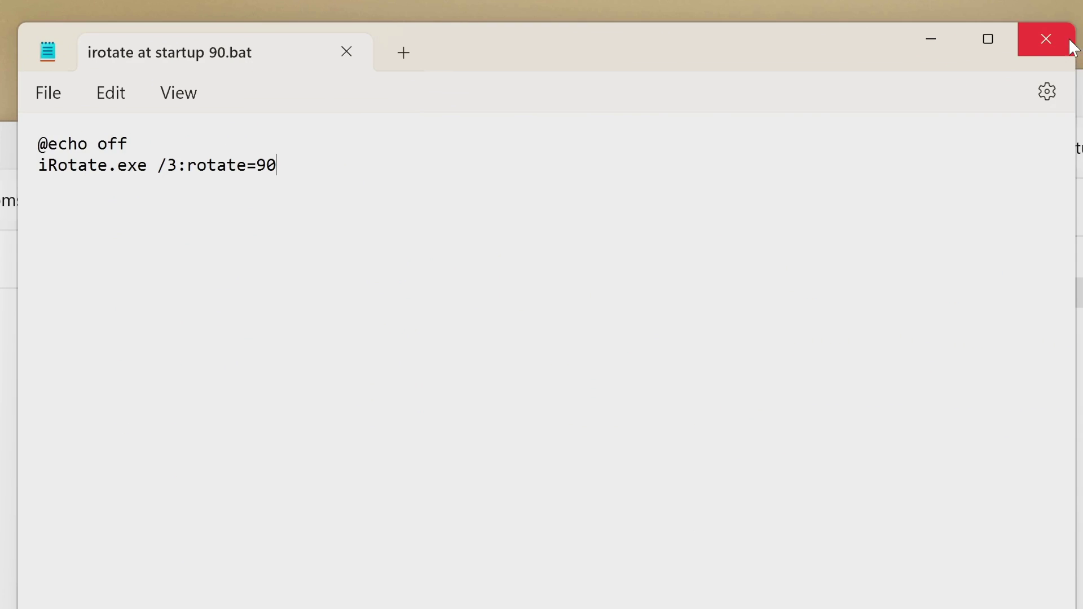
left_click(1071, 44)
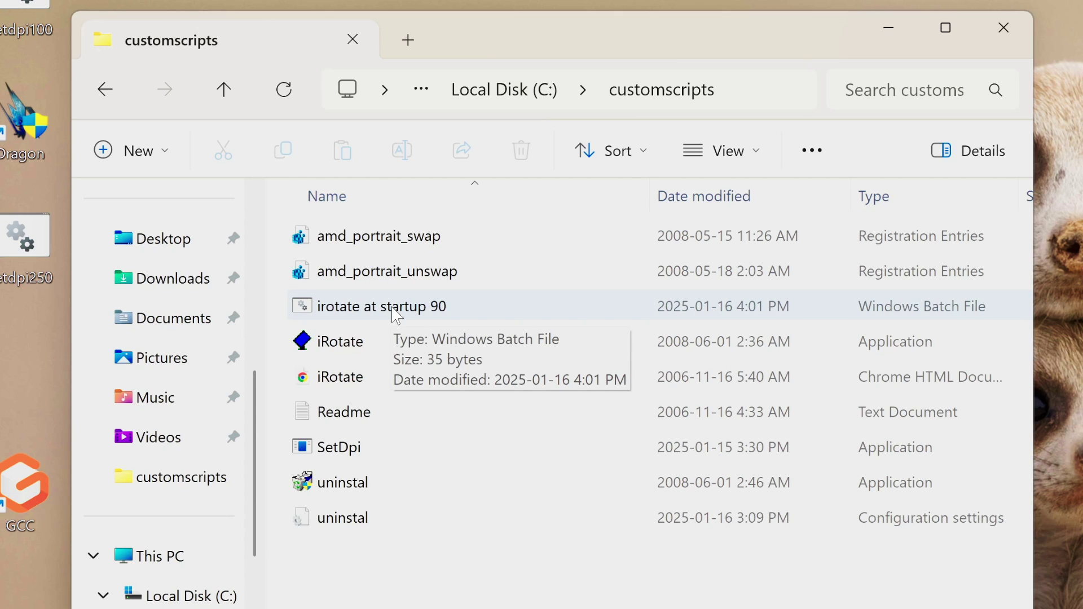
right_click(394, 311)
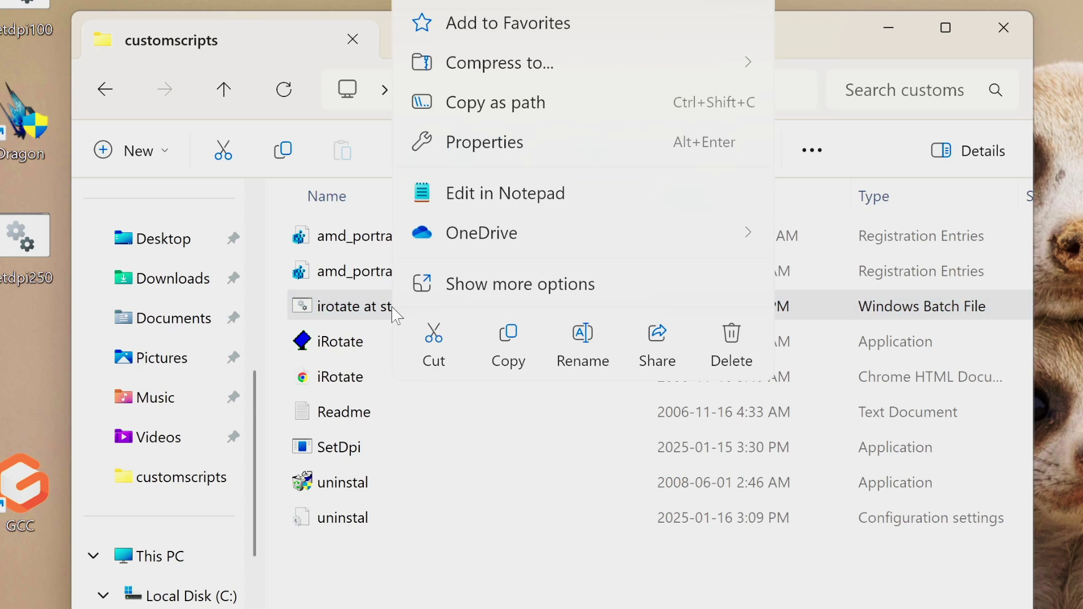
left_click(497, 193)
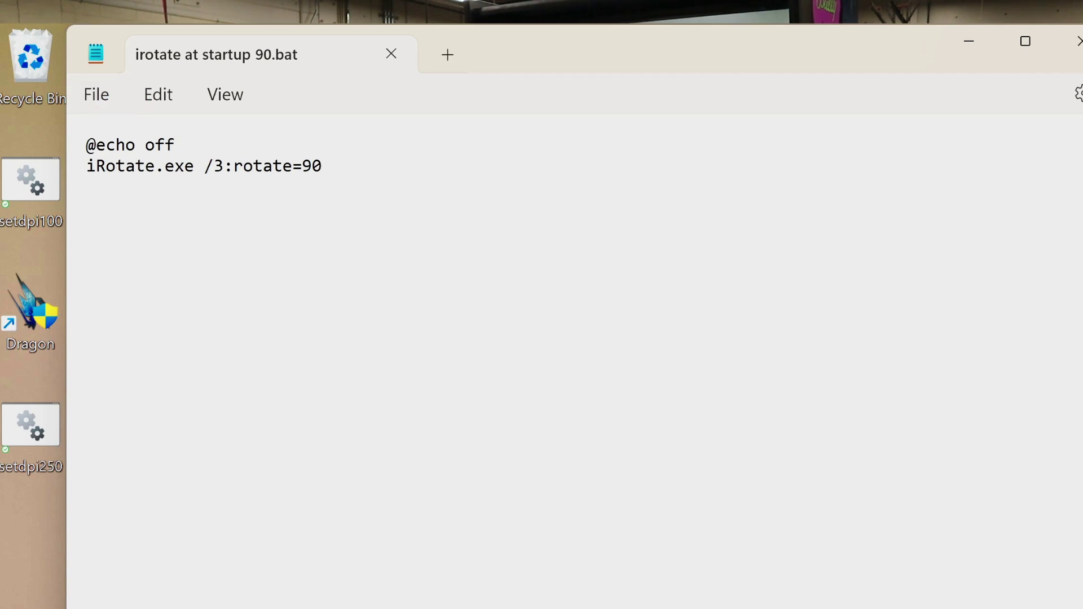
key("alt+F4")
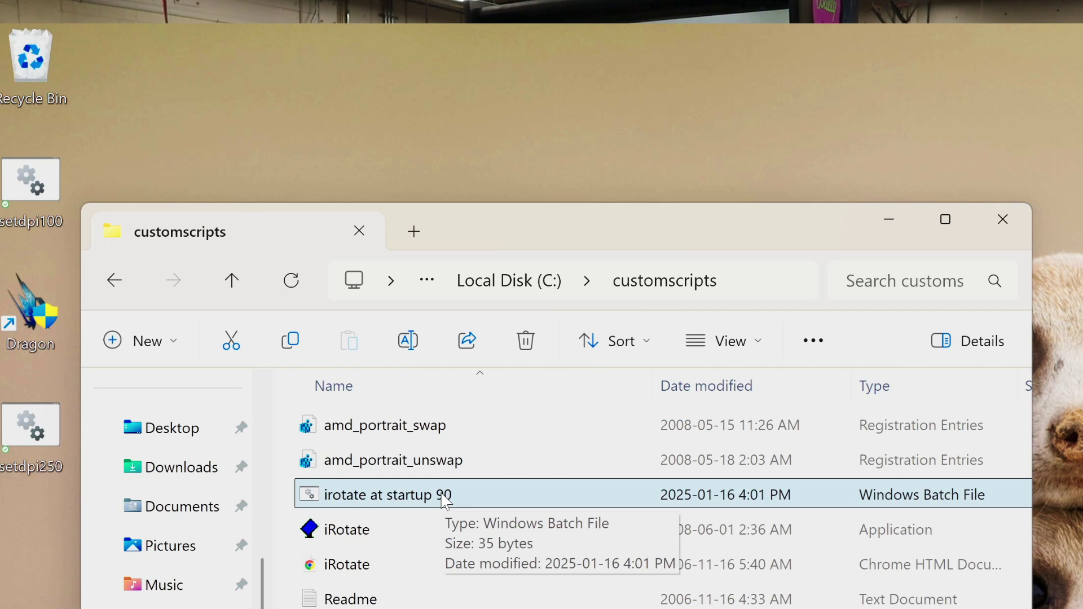
key("super+r")
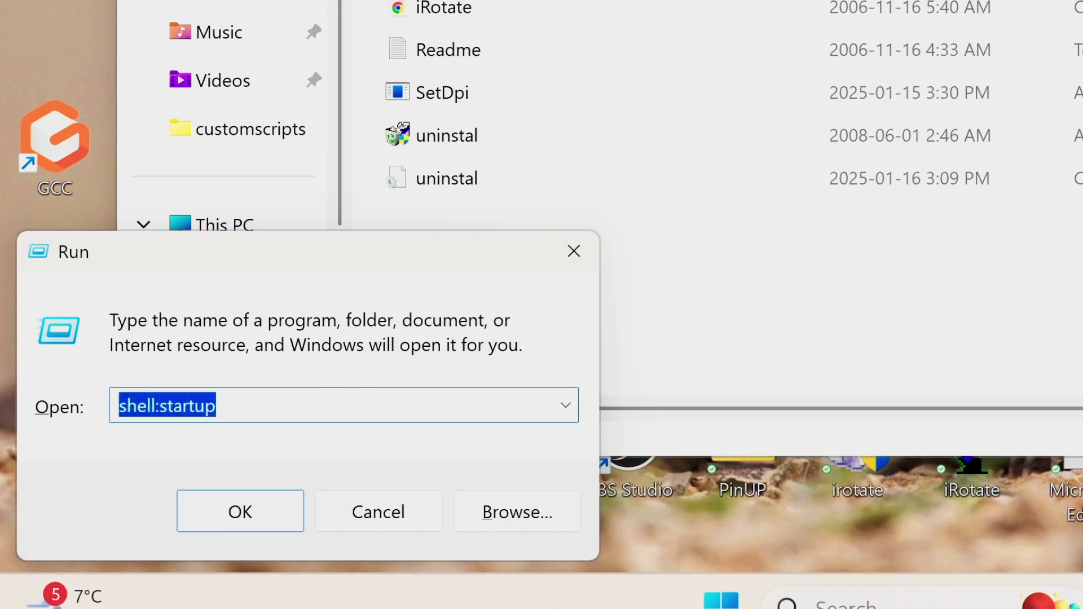
Run shell:startup, review the Startup folder's rotate batch file, and close both Explorer windows.
left_click(235, 525)
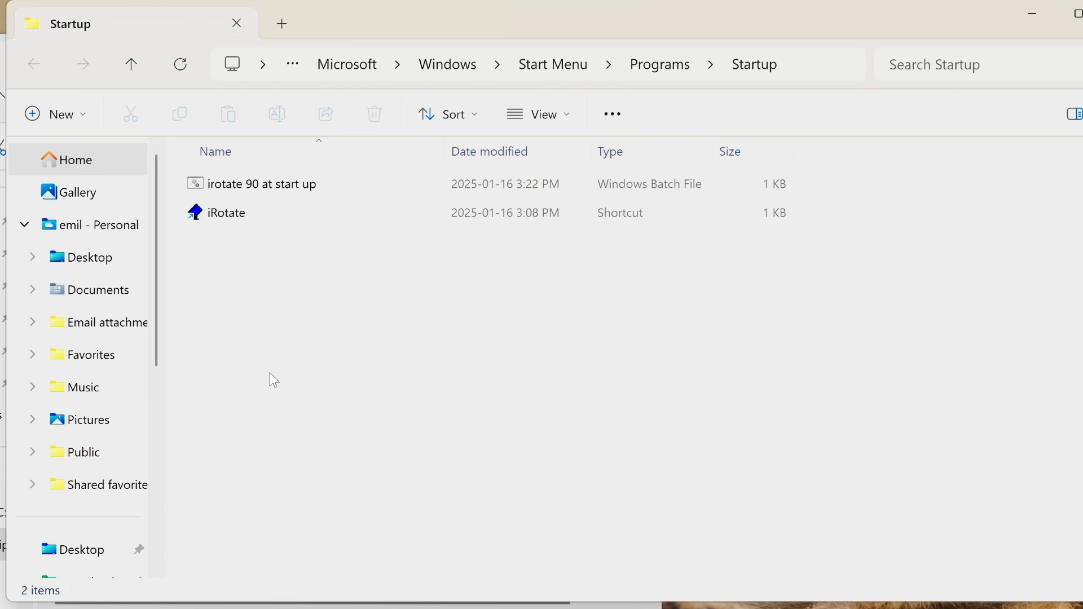
left_click_drag(347, 23, 566, 93)
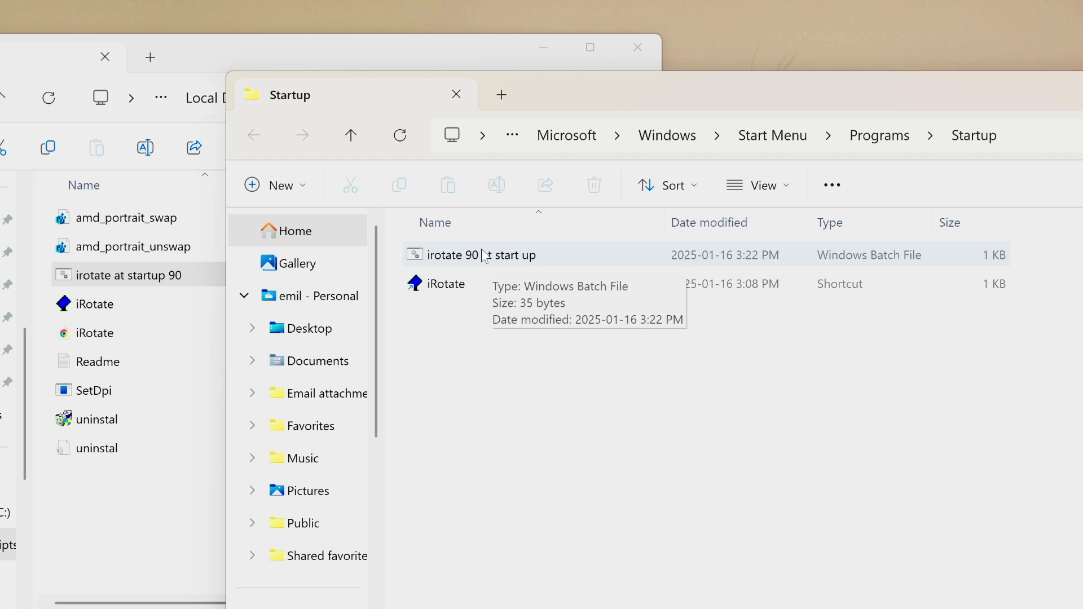
mouse_move(445, 285)
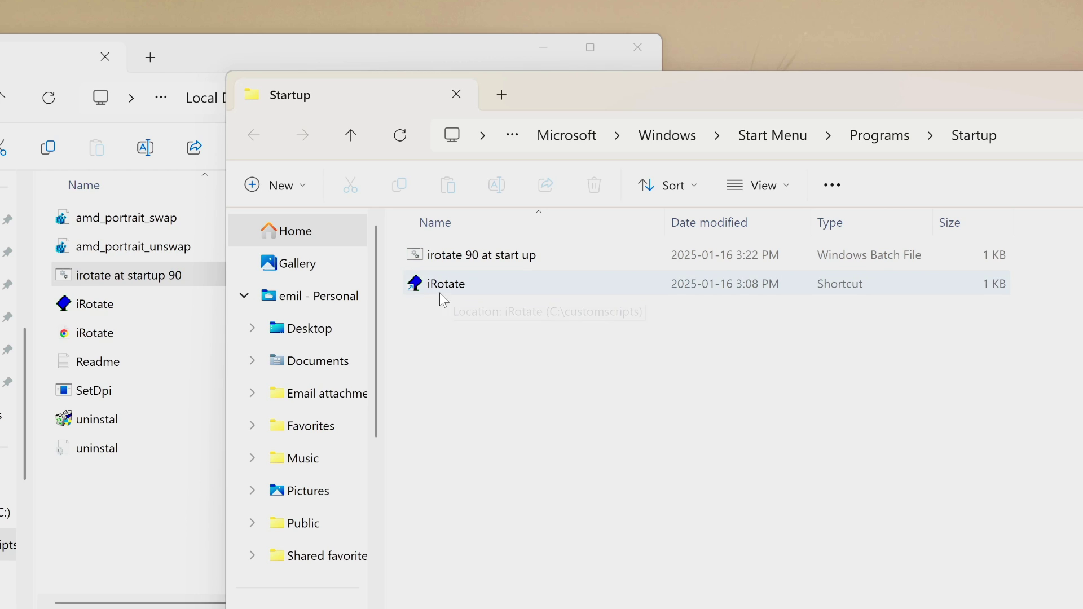
left_click_drag(1080, 107, 959, 104)
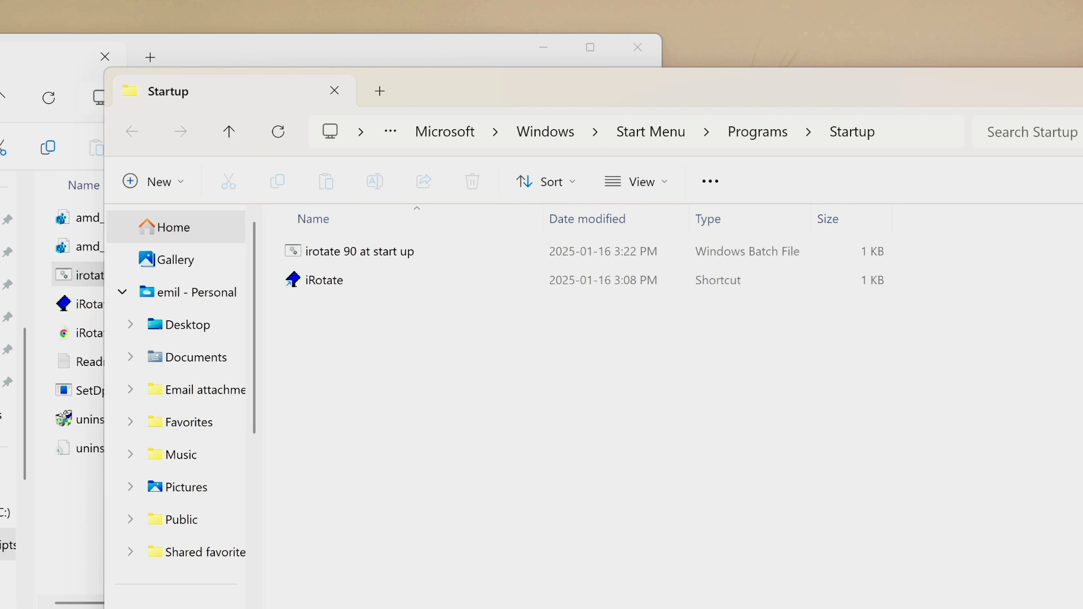
key("ctrl+w")
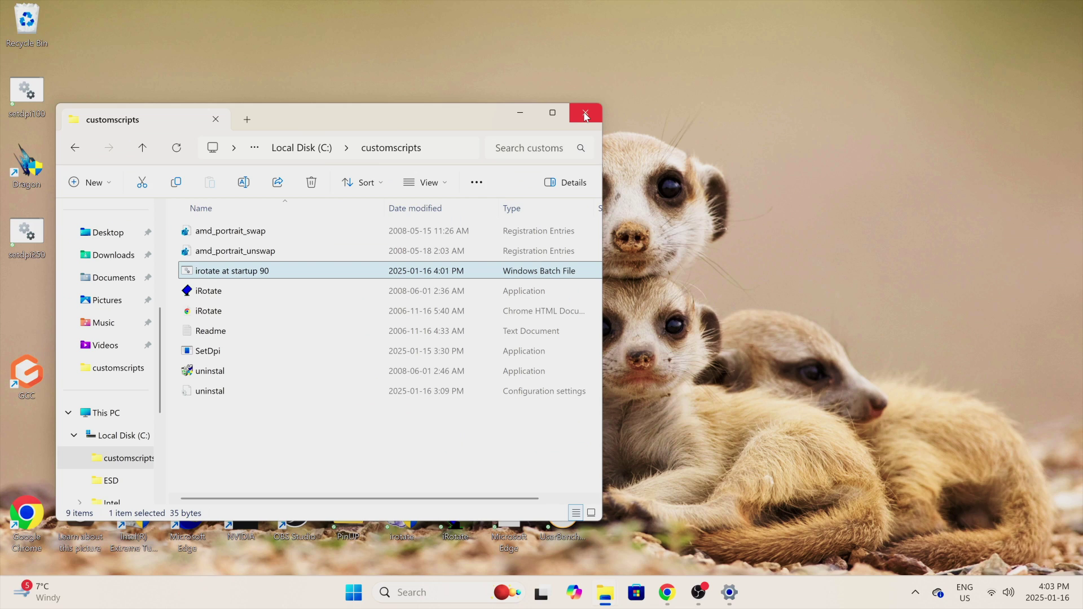
left_click(638, 48)
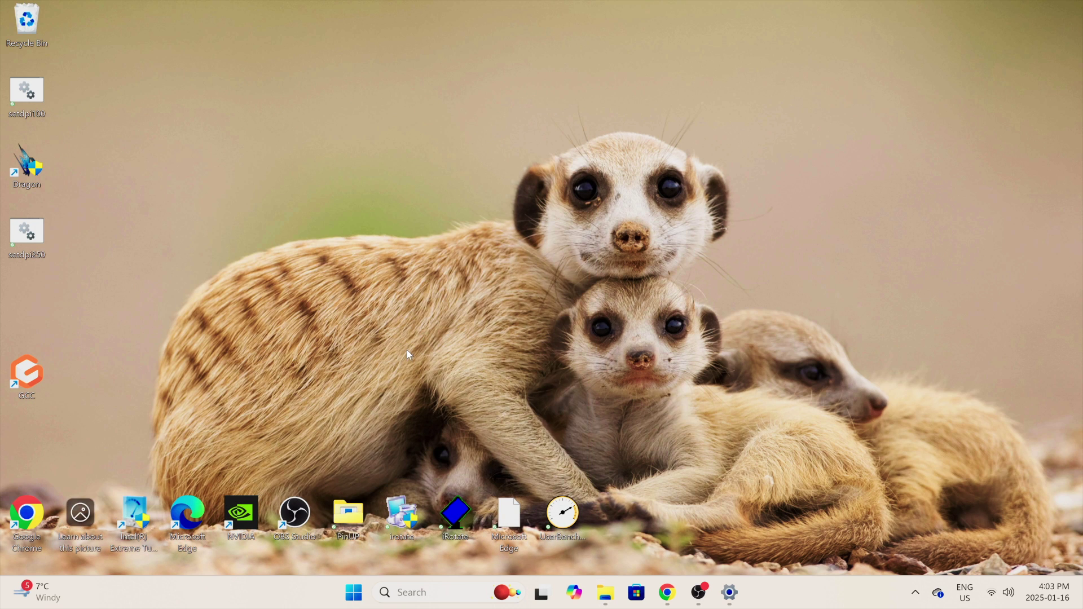
Launch PinUP Popper Config from the desktop PinUP folder and open GlobalConfig's startup script settings.
double_click(348, 513)
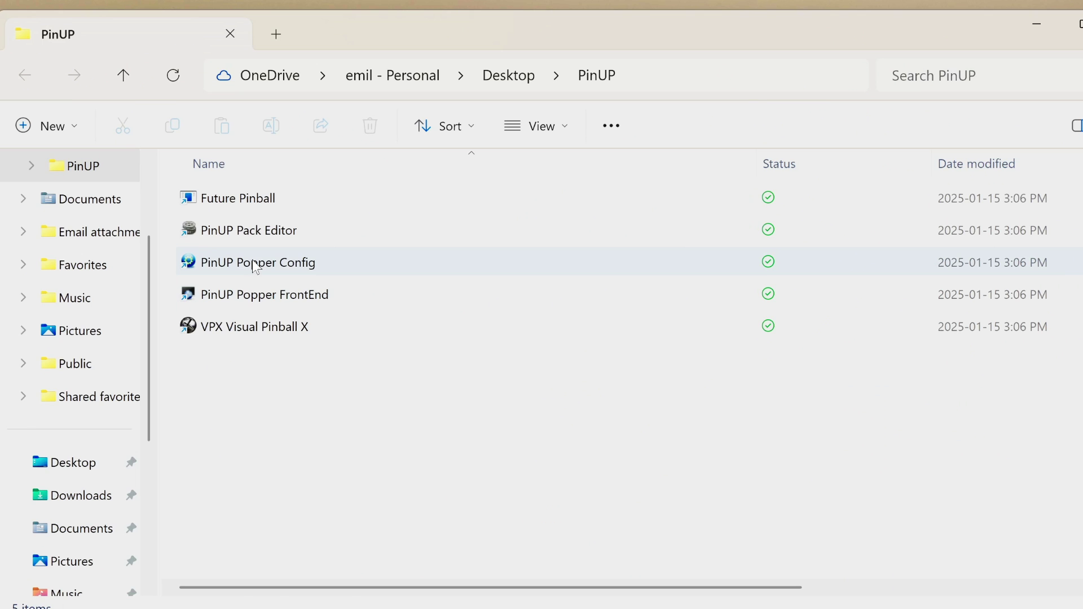
double_click(255, 268)
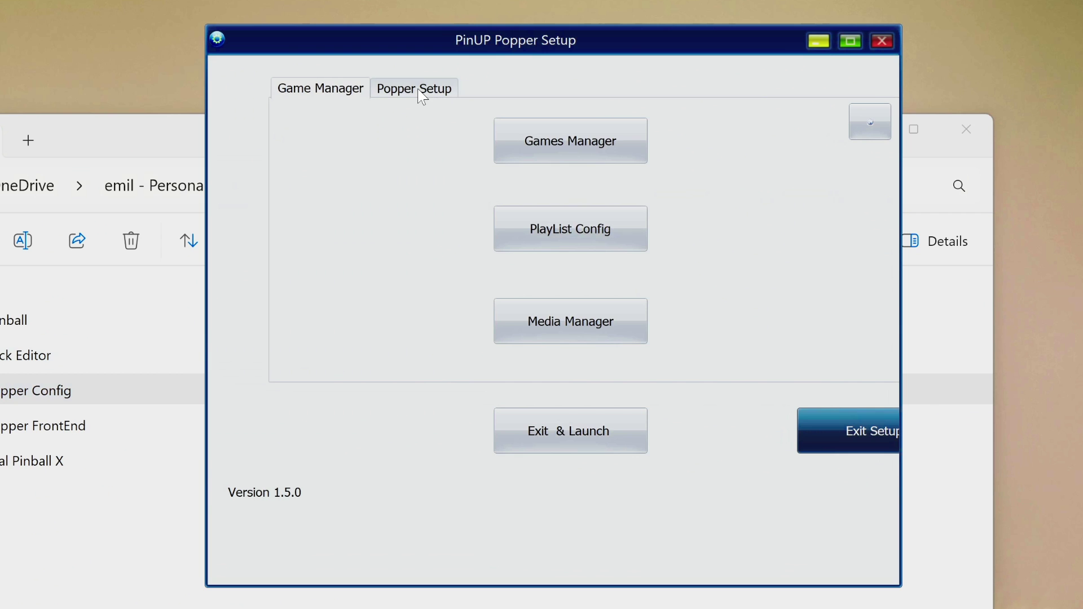
left_click(628, 0)
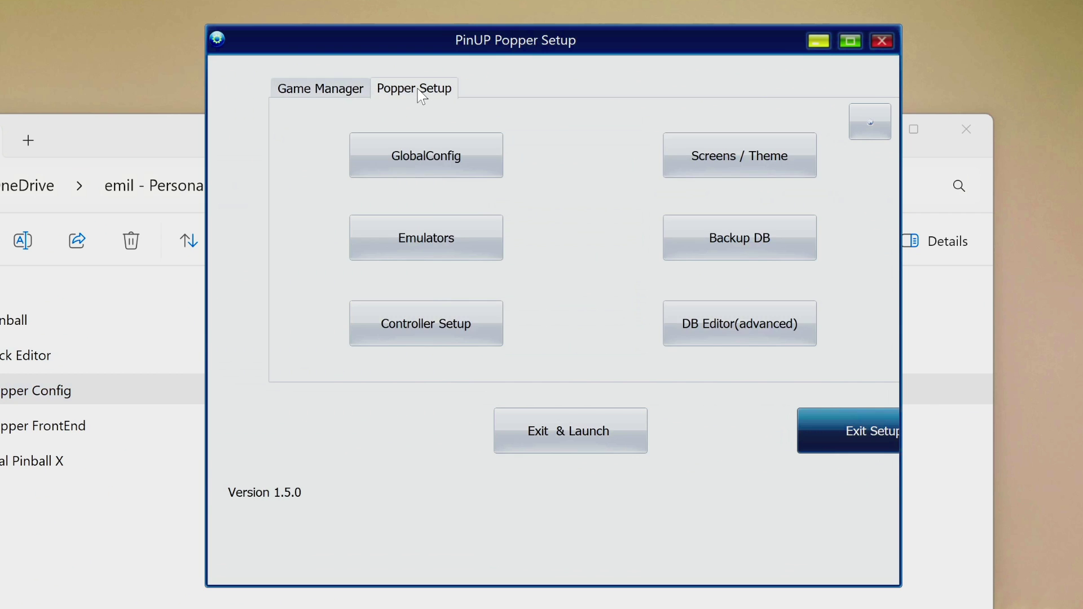
left_click(423, 155)
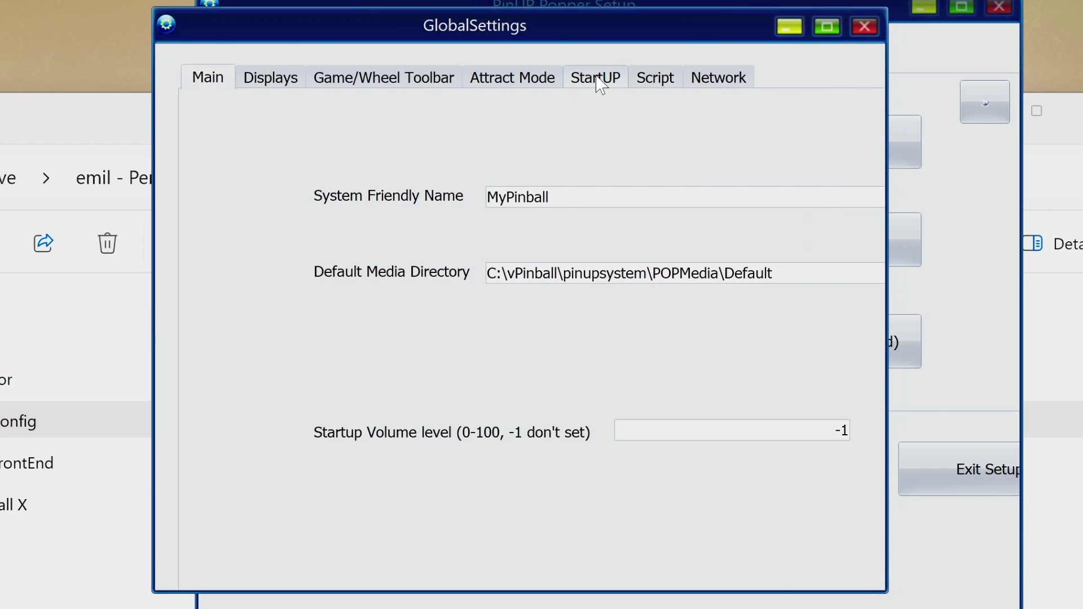
left_click(598, 82)
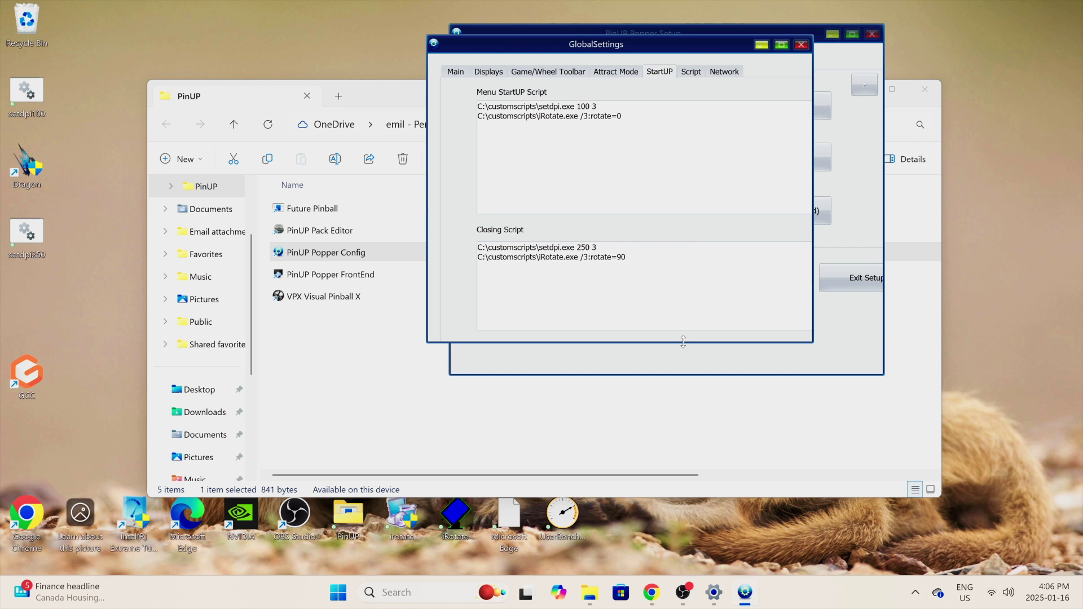
left_click_drag(684, 343, 686, 446)
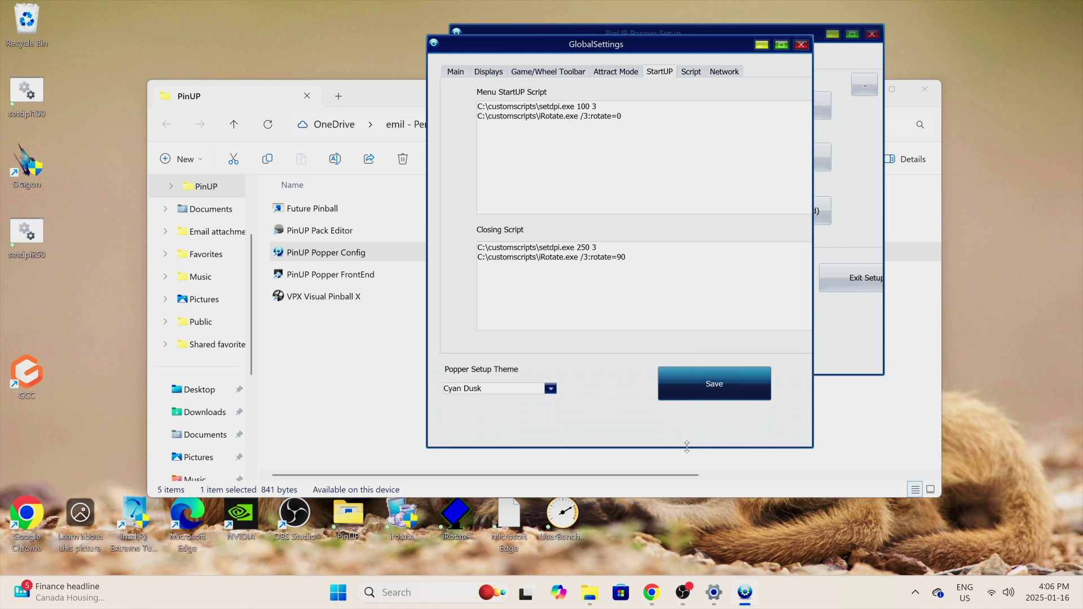
Save the global settings, then move the frontend wheel to the Future Pinball table.
left_click(710, 387)
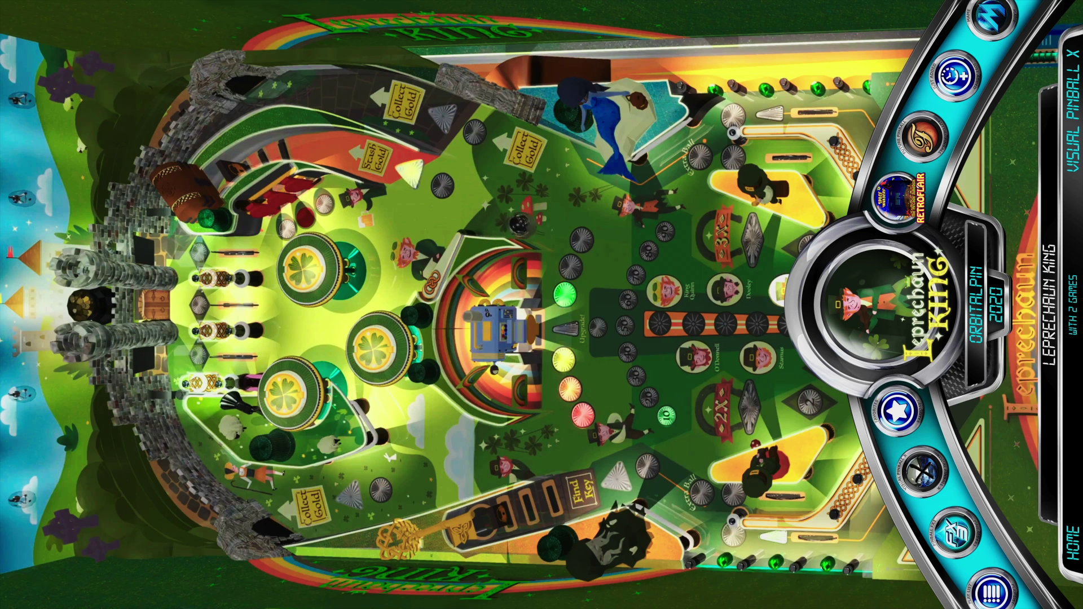
key("shift")
key("shift")
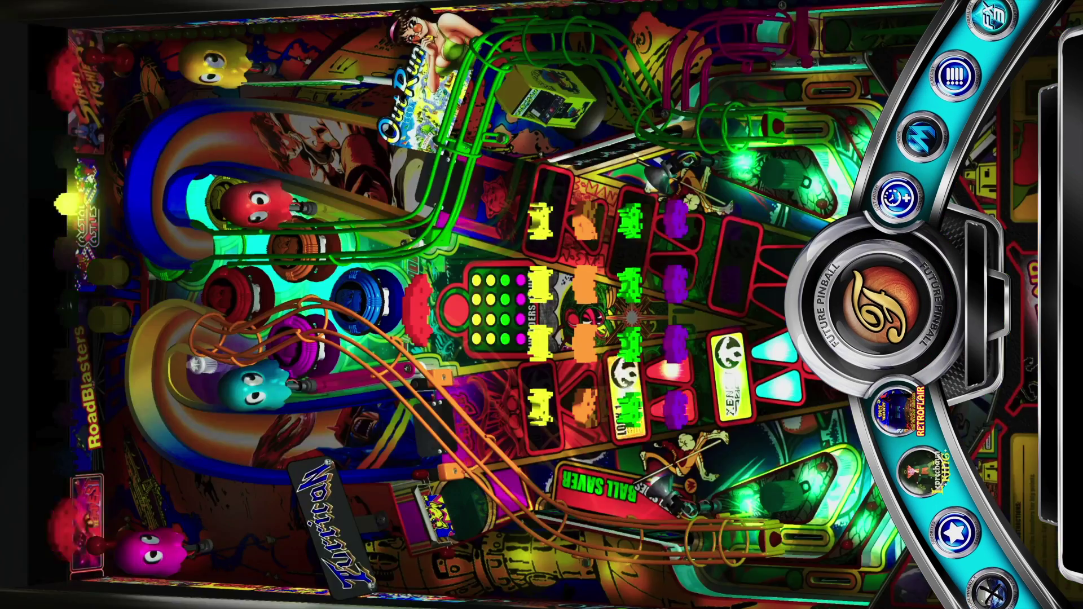